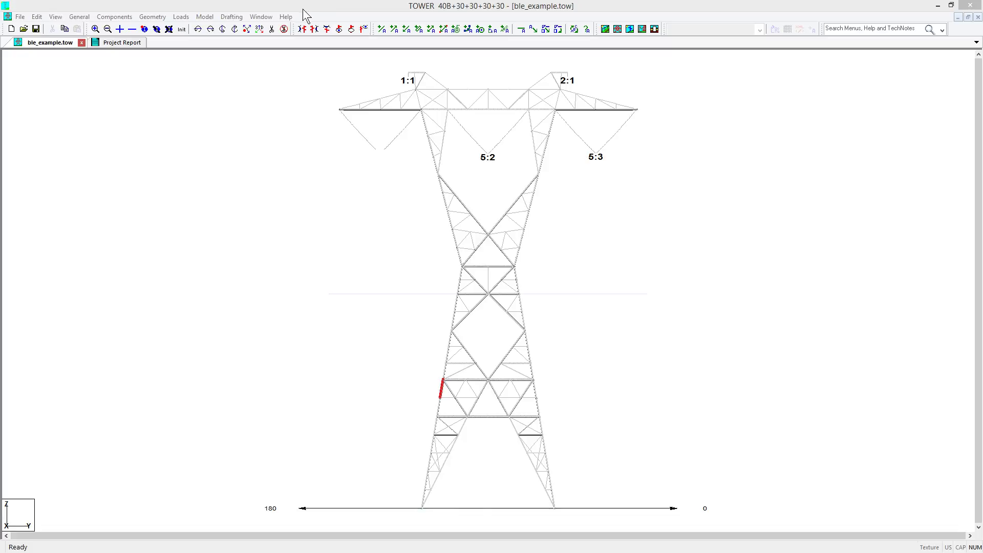
- Cut the members below the tower's waist and a horizontal band of members near the top of its V-shaped section out of the display
left_click(271, 29)
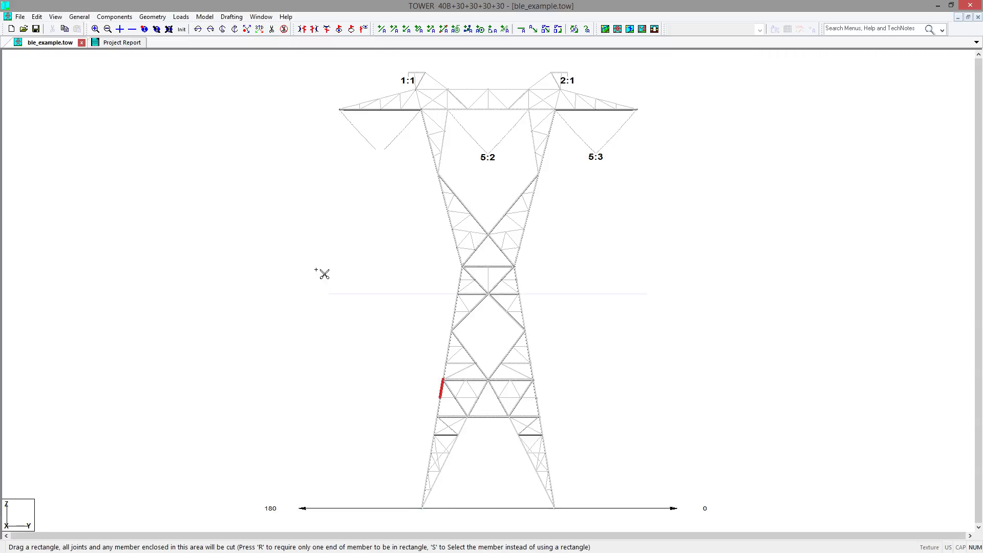
left_click_drag(299, 273, 655, 522)
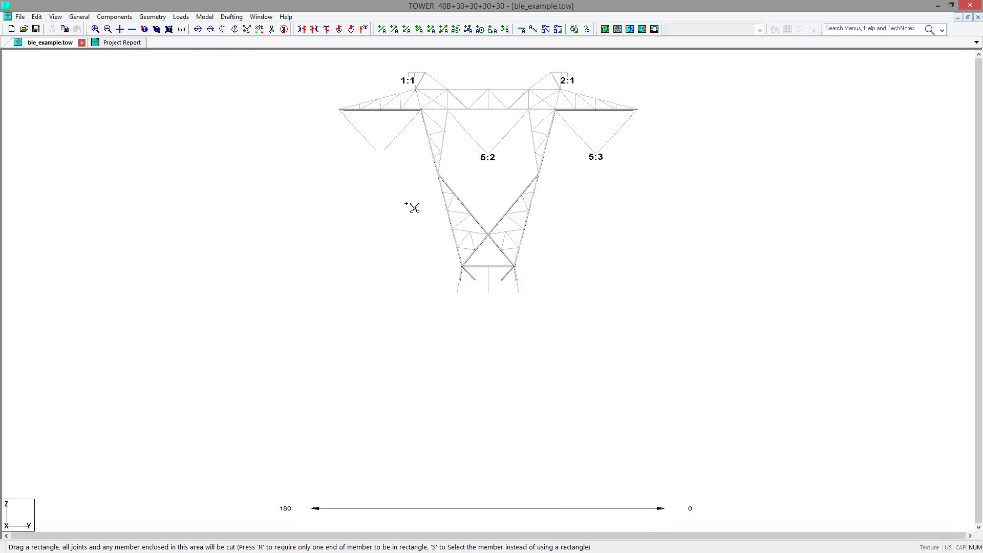
left_click_drag(413, 176, 565, 217)
left_click(284, 28)
left_click(421, 337)
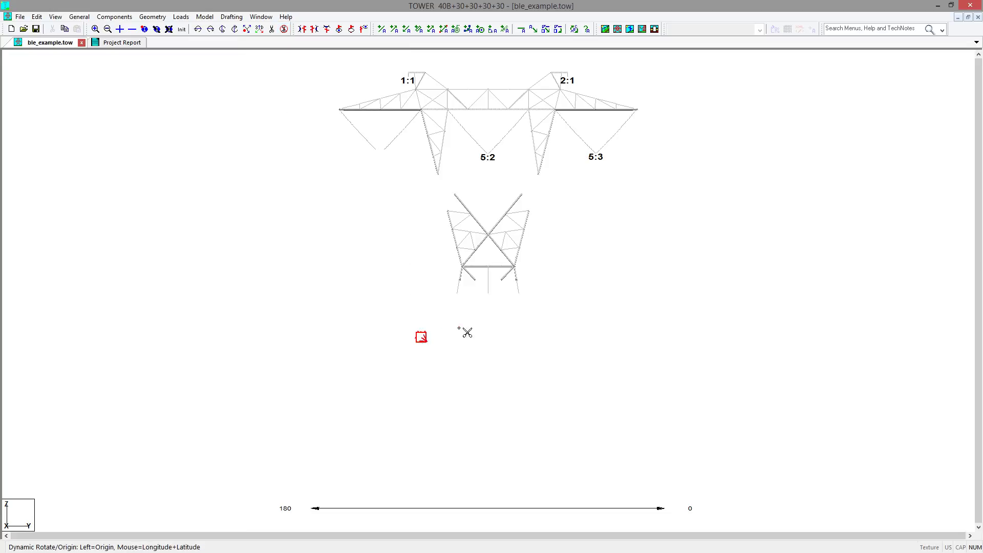
left_click(557, 293)
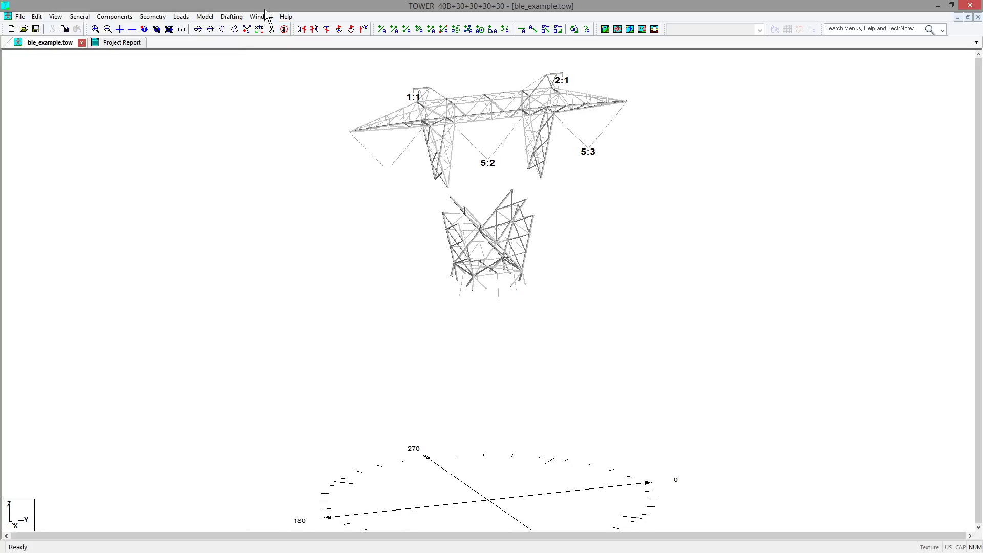
- Uncut all hidden members and return the full tower to the initial view
left_click(284, 28)
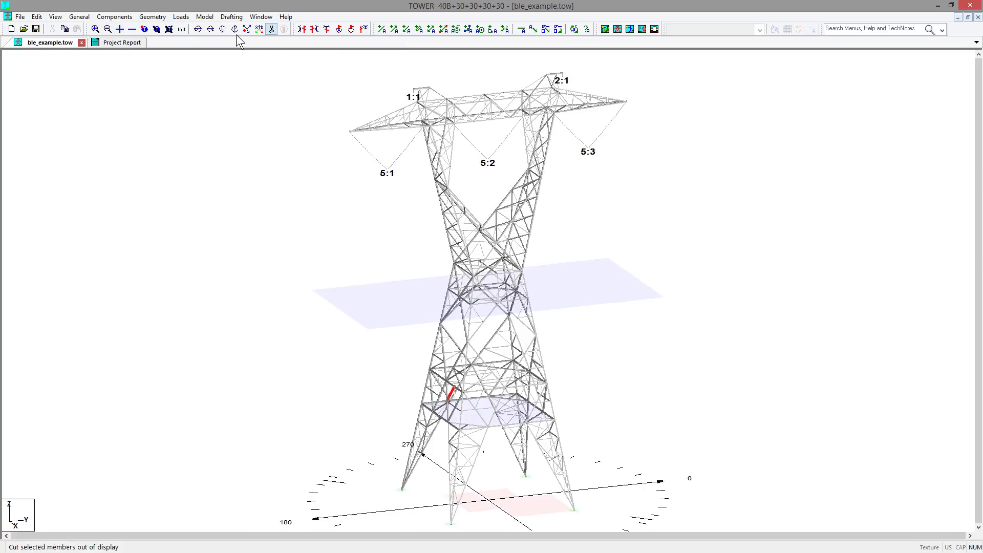
left_click(183, 30)
key("ctrl+x")
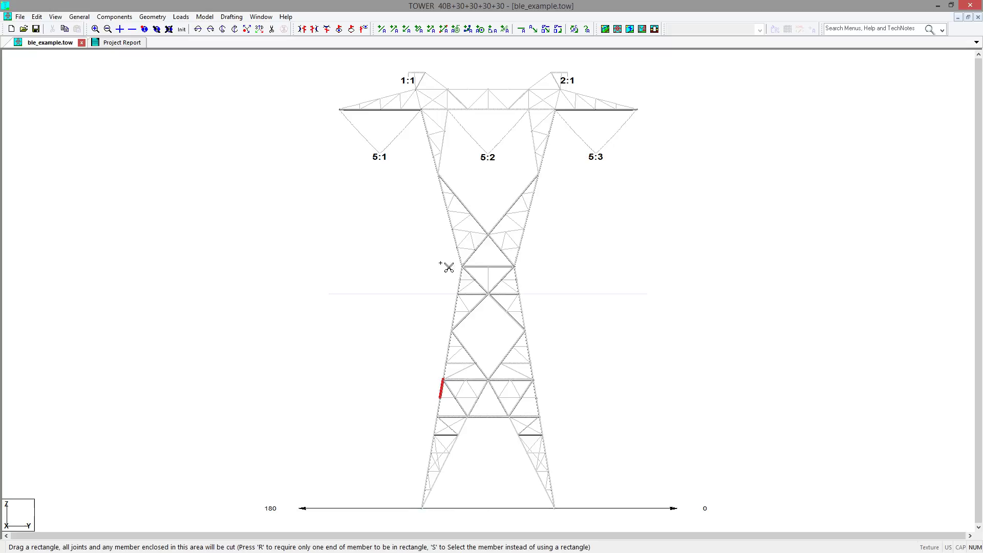
- Using single-member selection, cut several bracing members one by one out of the display on the crossarm that carries insulator 5:3
left_click(95, 29)
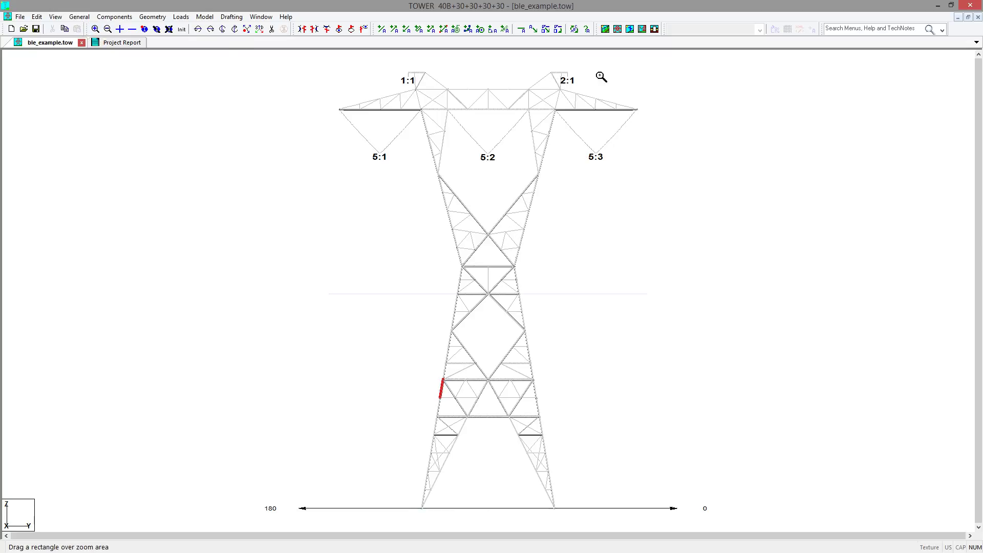
left_click_drag(466, 62, 701, 205)
middle_click_drag(548, 356, 684, 309)
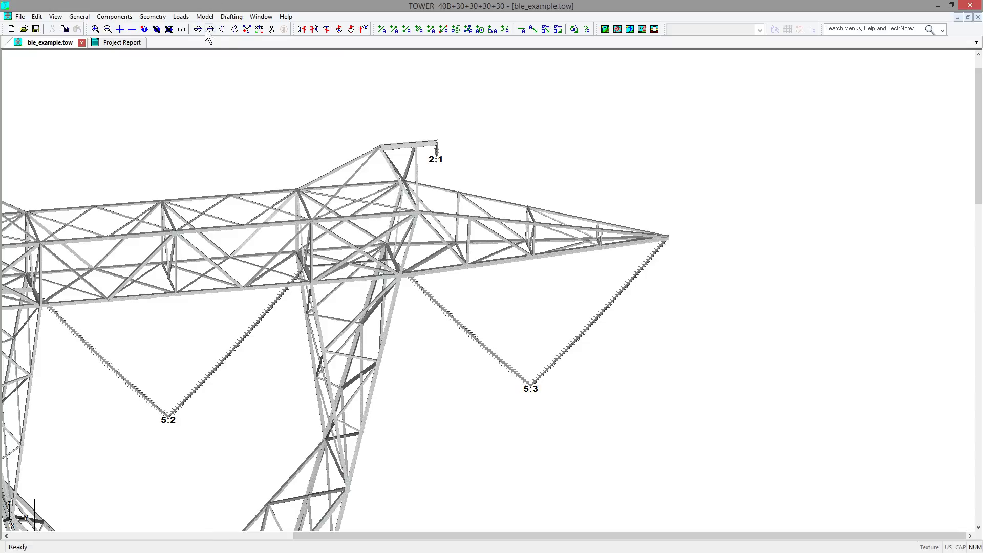
left_click(273, 29)
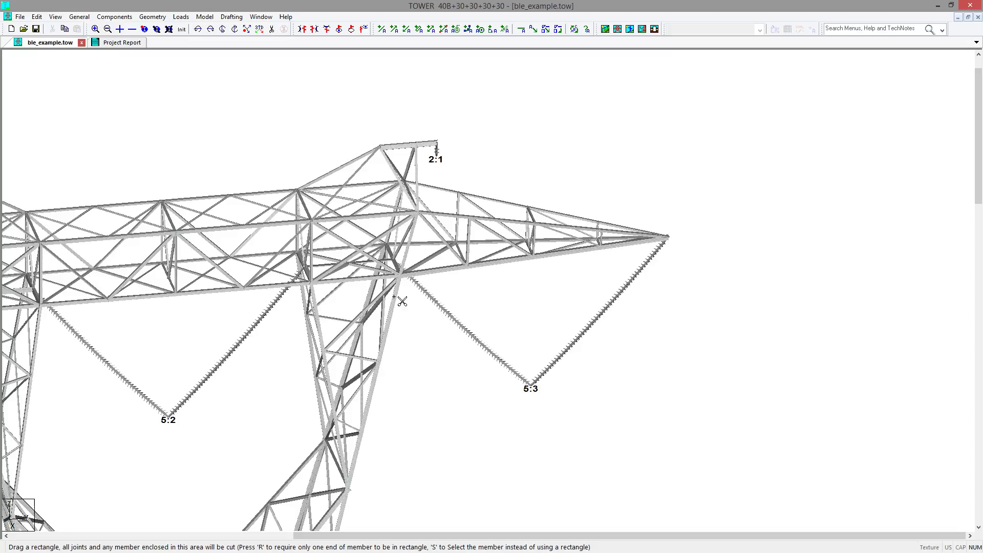
key("s")
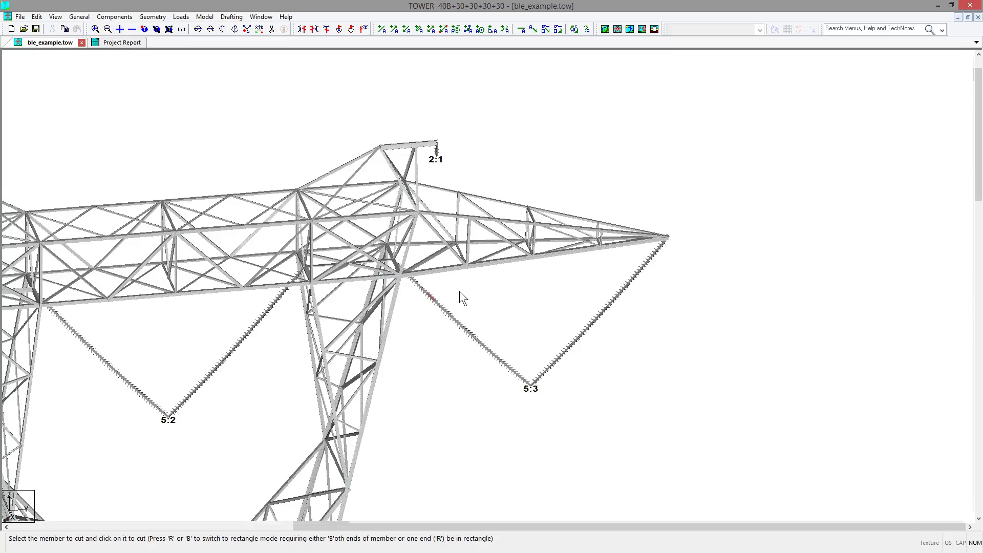
left_click(443, 226)
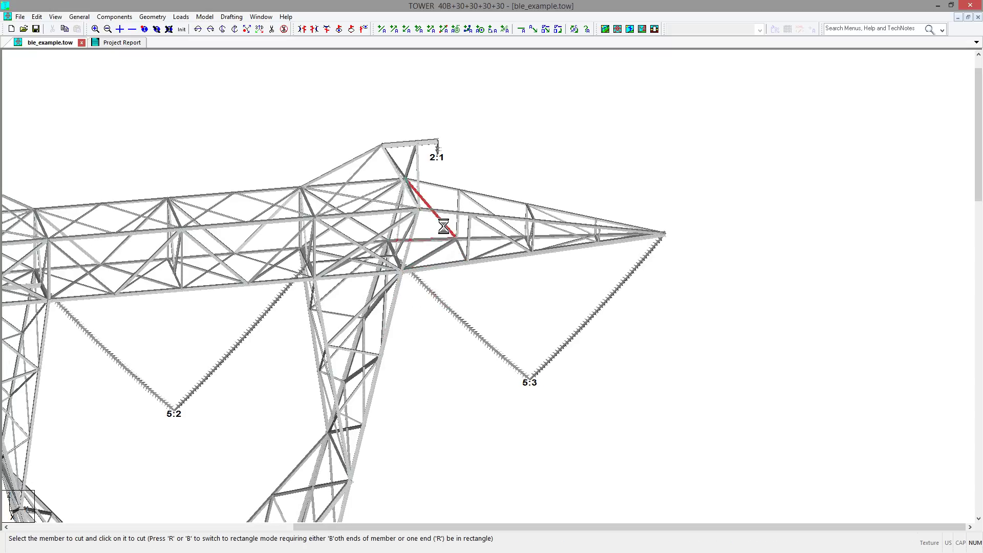
left_click(509, 238)
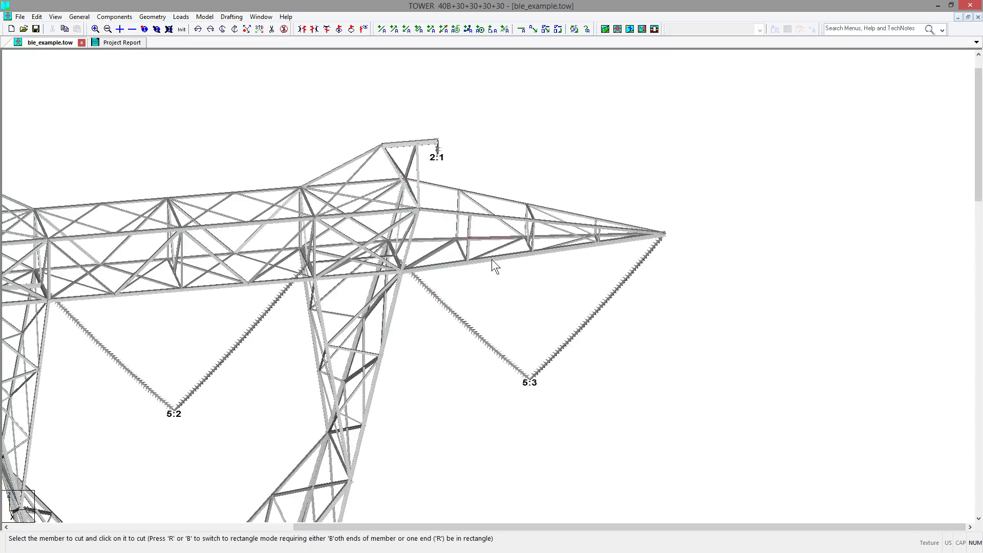
left_click(441, 247)
left_click(501, 216)
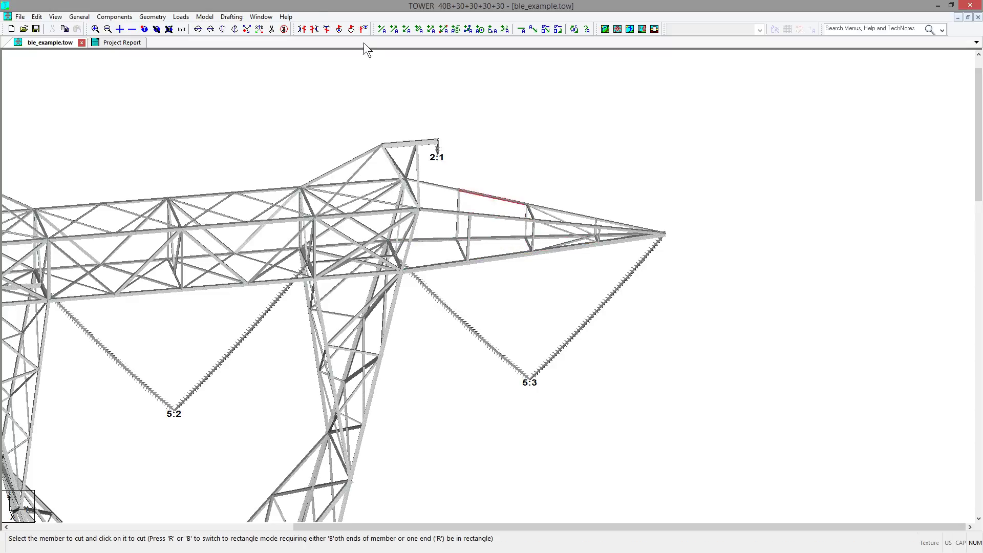
- Uncut the hidden crossarm members, reset the model to the initial view and leave the Cut command
left_click(283, 29)
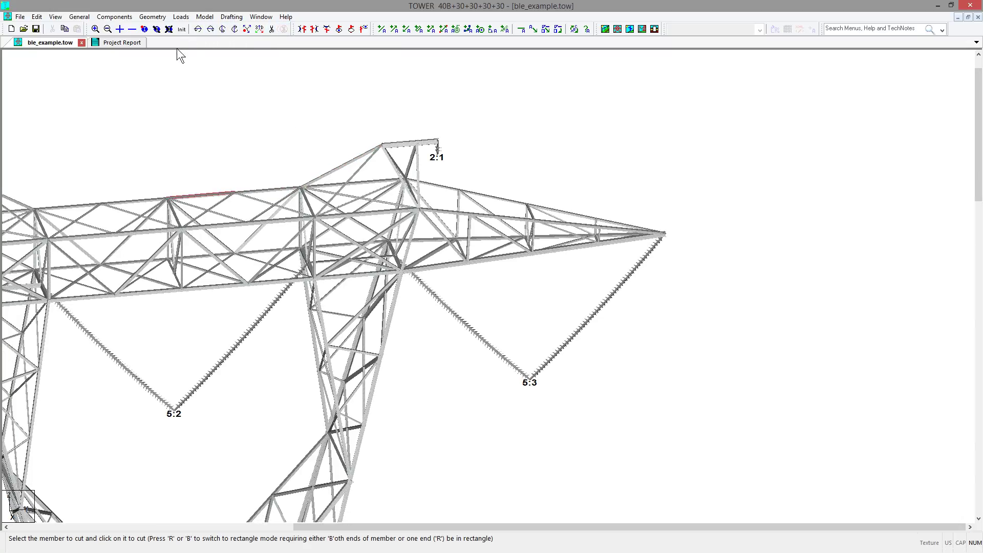
left_click(182, 30)
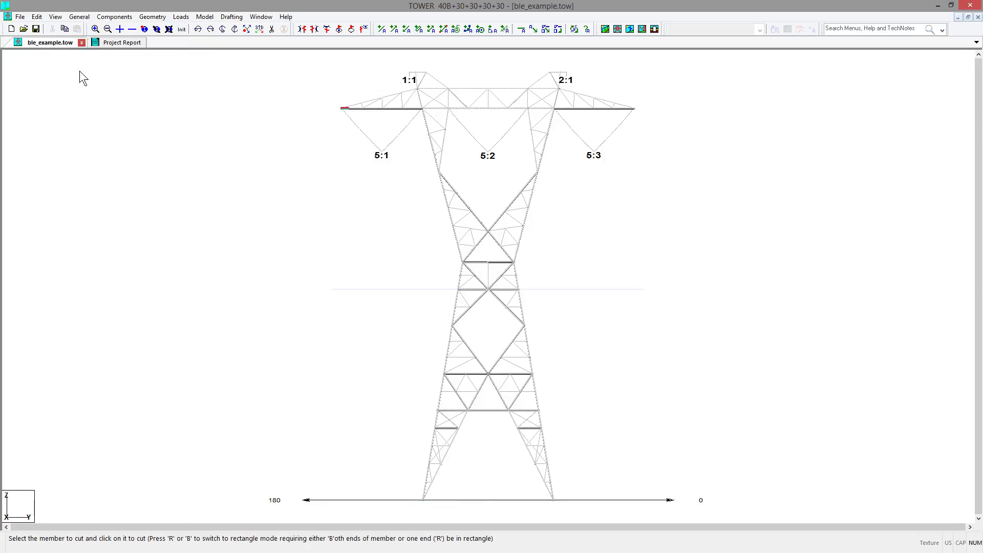
left_click(433, 98)
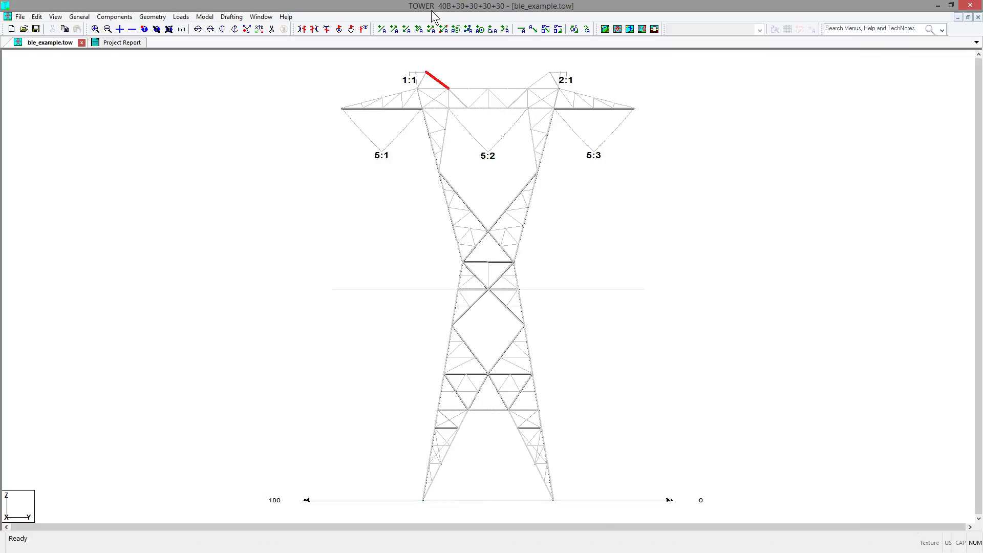
- Isolate the horizontal panel at the tower's waist with Panel Cut through joints 102XY, 102X and 102P, and inspect it at an angle
middle_click_drag(407, 339, 452, 304)
left_click(452, 306)
scroll(445, 271, "up", 2)
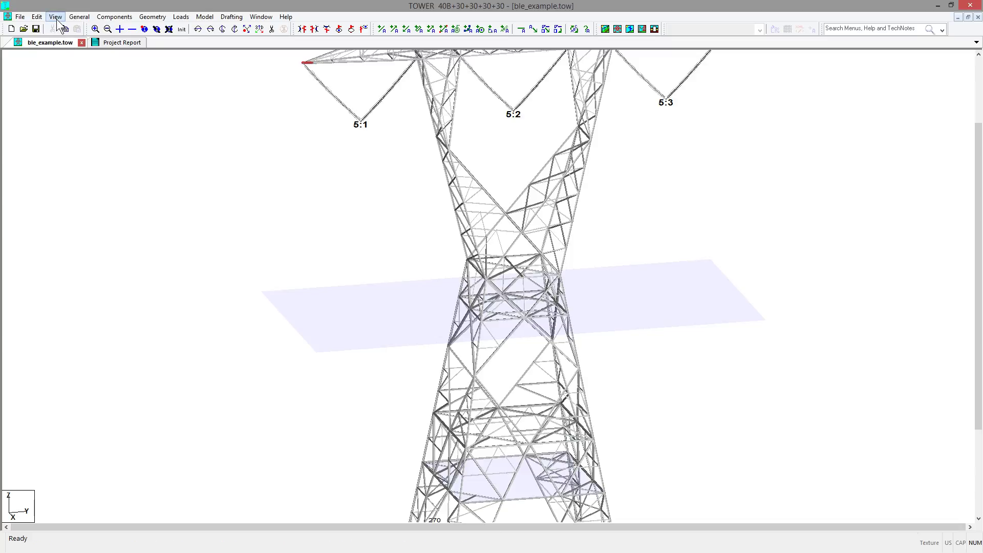
left_click(477, 366)
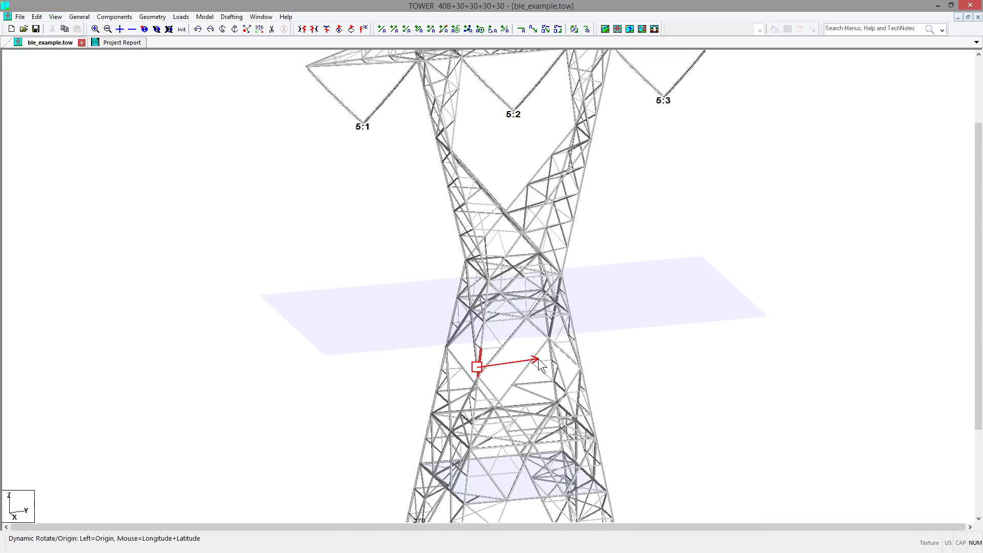
left_click(389, 343)
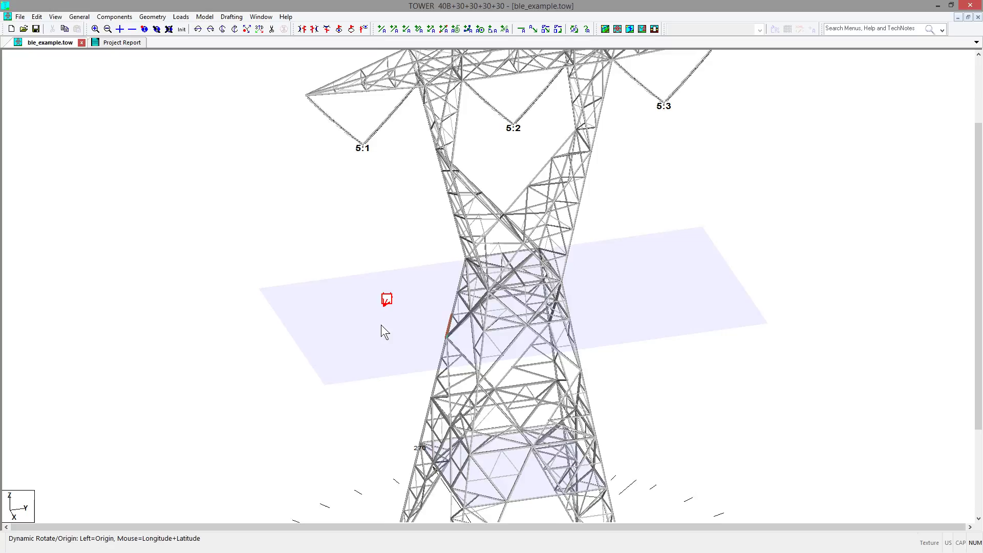
right_click(379, 334)
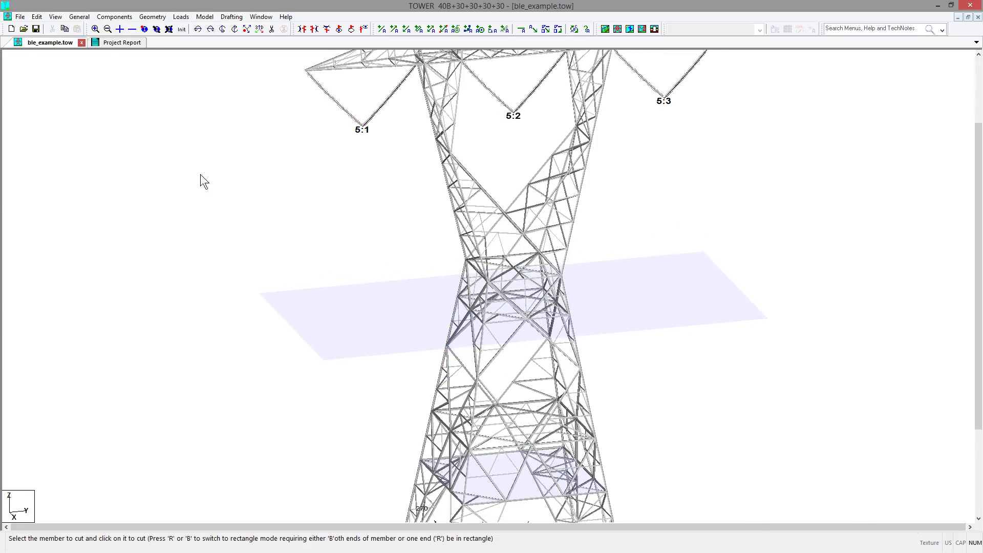
left_click(55, 17)
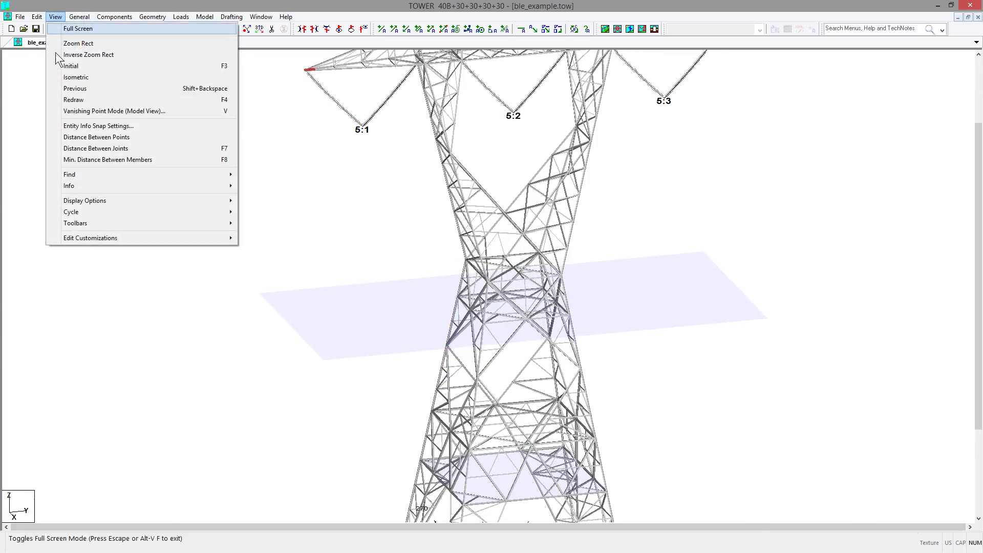
mouse_move(101, 200)
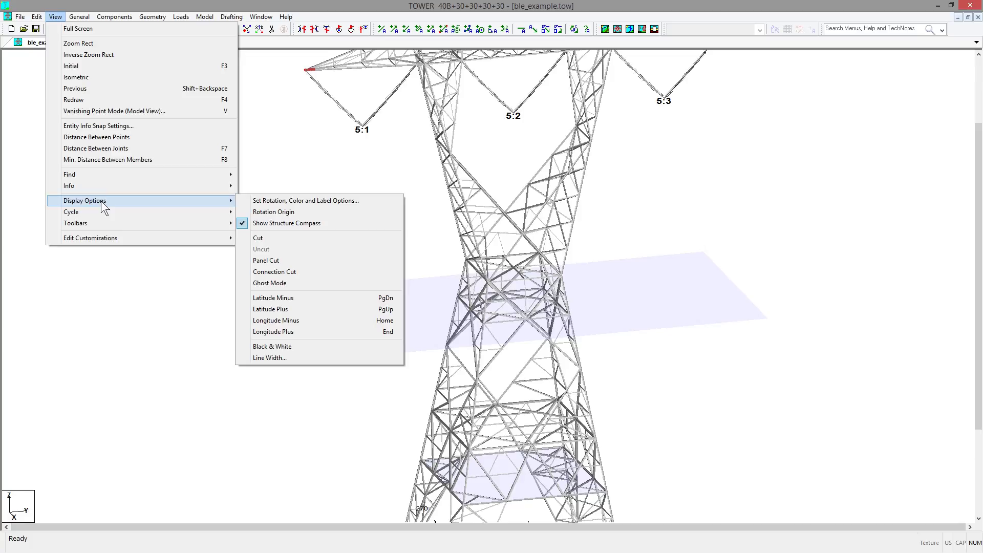
left_click(277, 263)
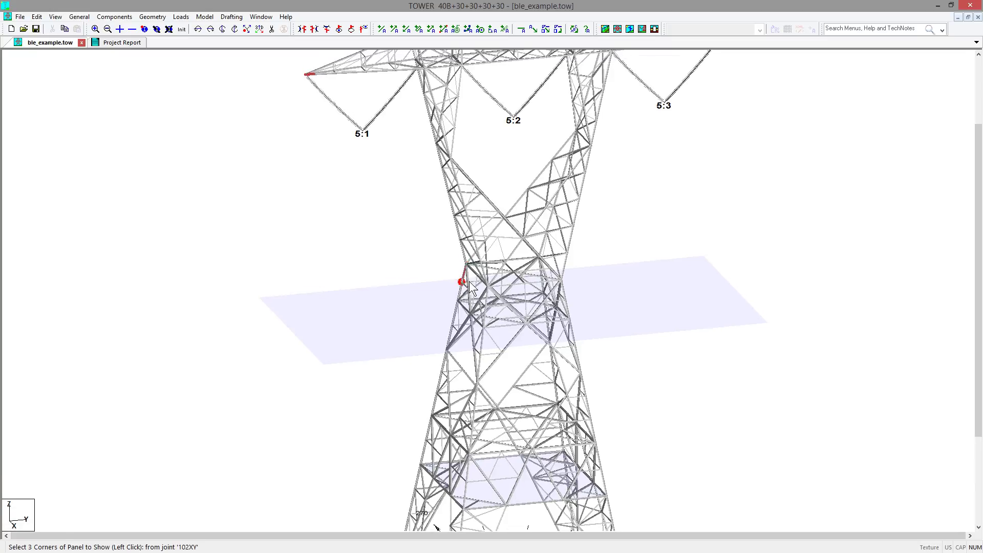
left_click(486, 287)
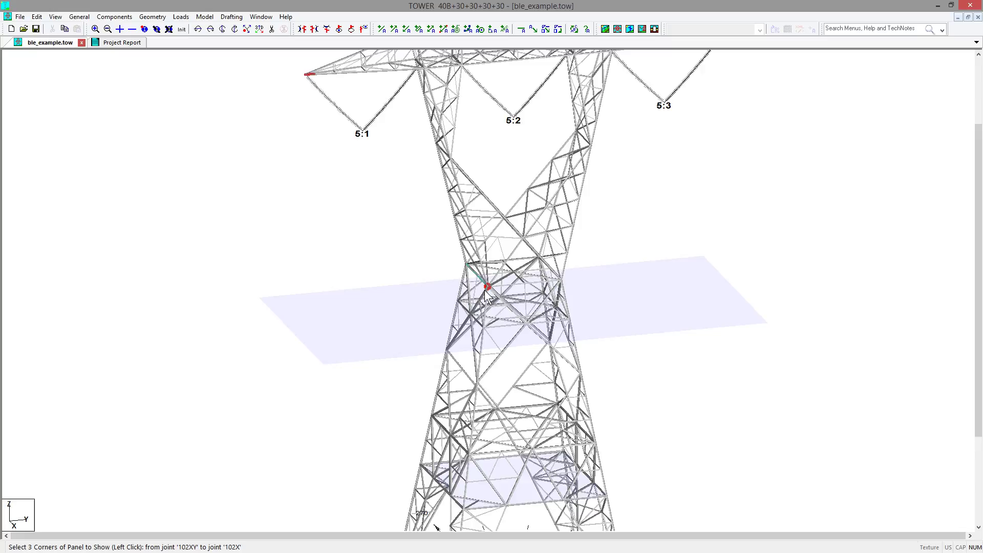
left_click(565, 281)
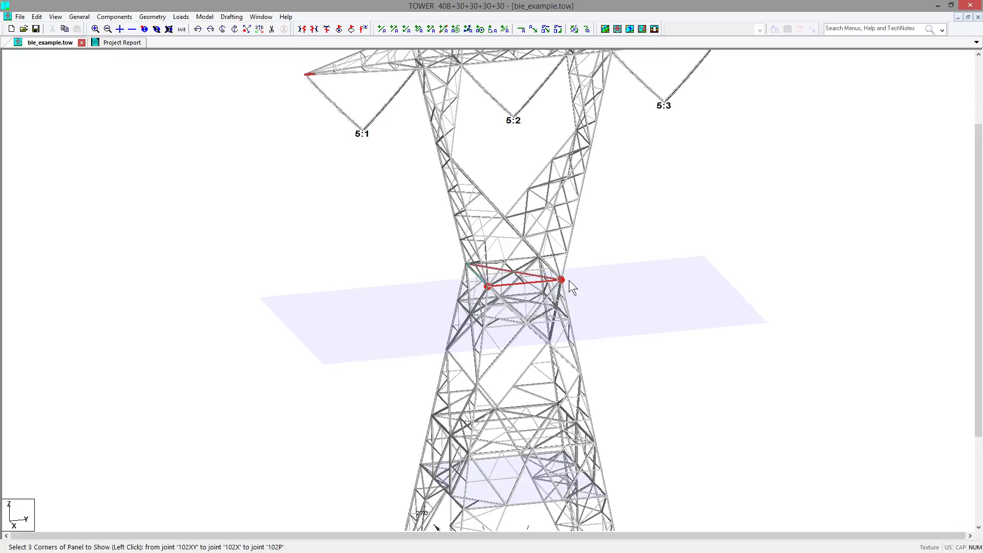
scroll(536, 313, "up", 2)
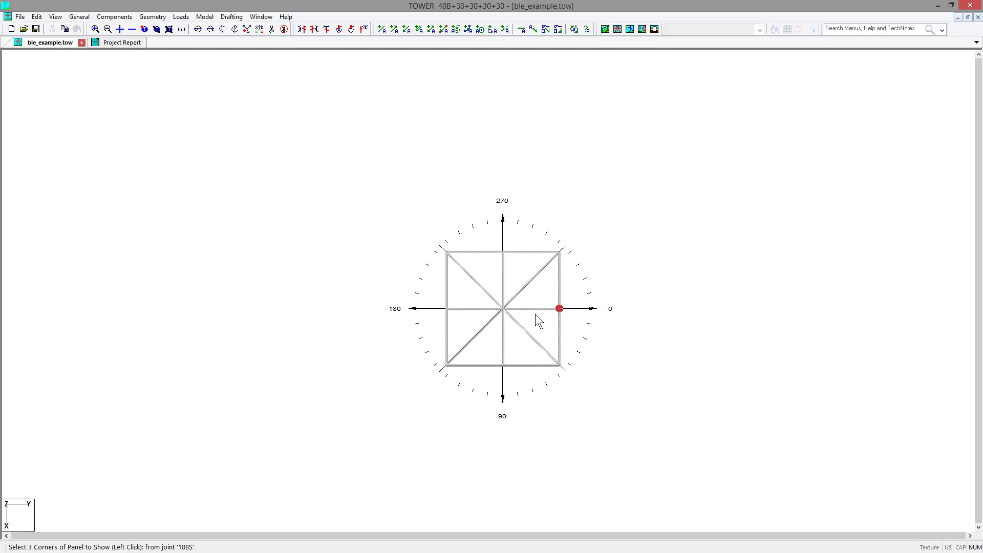
middle_click_drag(521, 319, 529, 370)
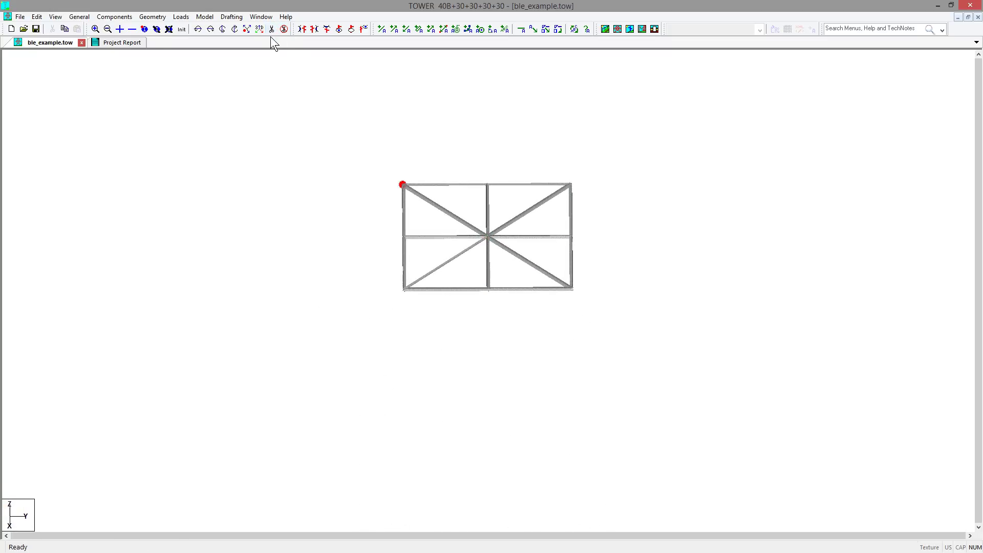
- Uncut the isolated panel to display the complete tower again and exit Panel Cut
left_click(284, 29)
left_click(178, 30)
middle_click_drag(364, 309, 475, 274)
scroll(475, 274, "up", 1)
scroll(475, 275, "up", 2)
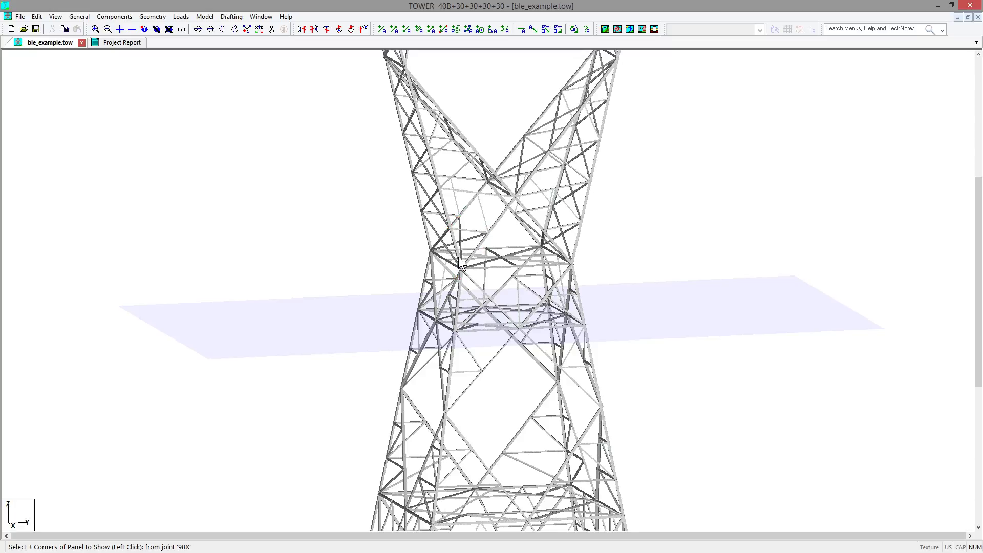
key("Escape")
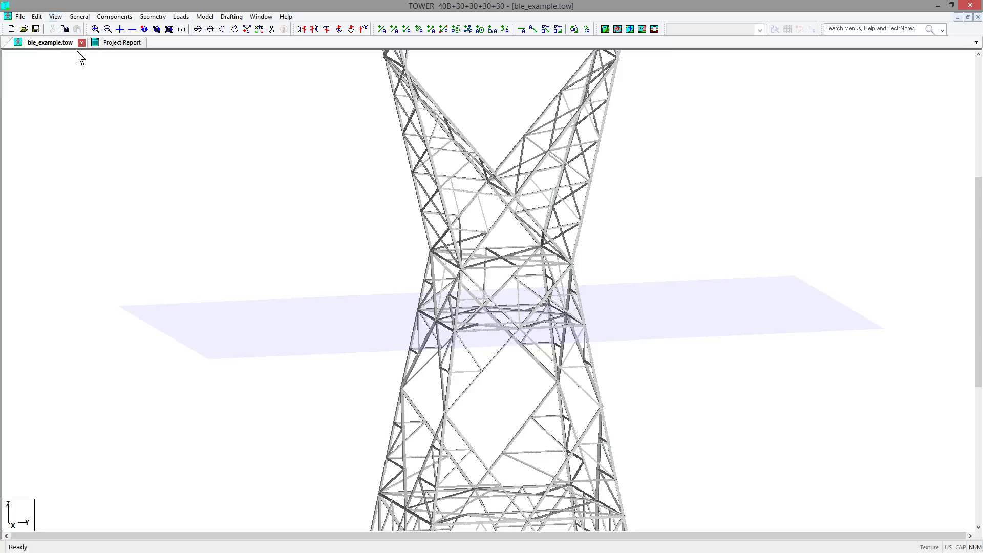
key("Return")
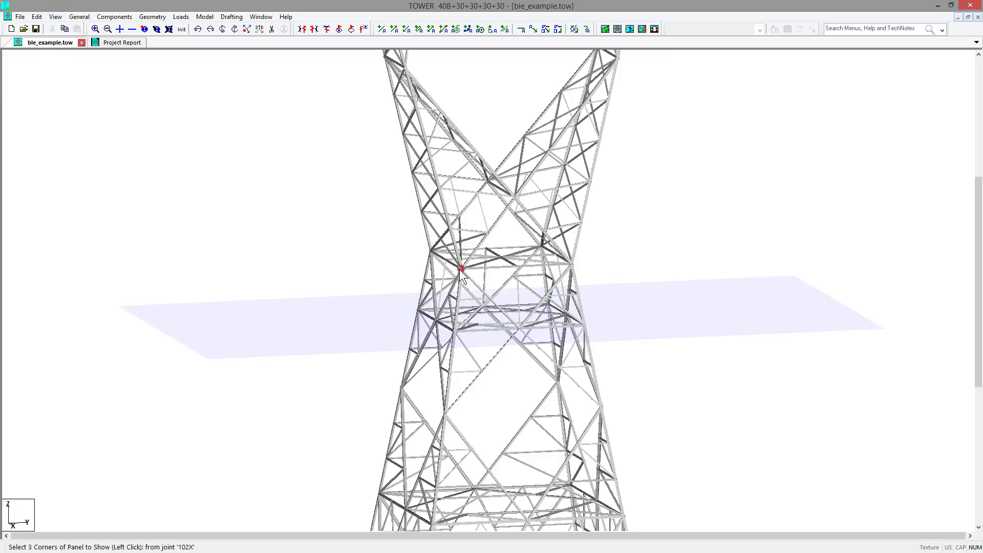
key("Escape")
- Show only the members meeting at waist joint 102X with Connection Cut, and inspect the connection up close from another side
left_click(56, 16)
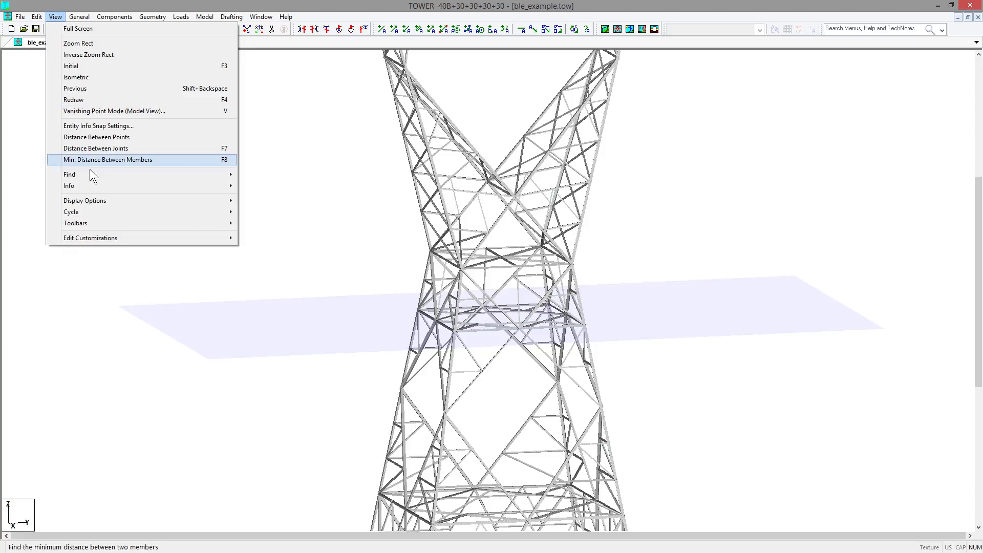
mouse_move(98, 200)
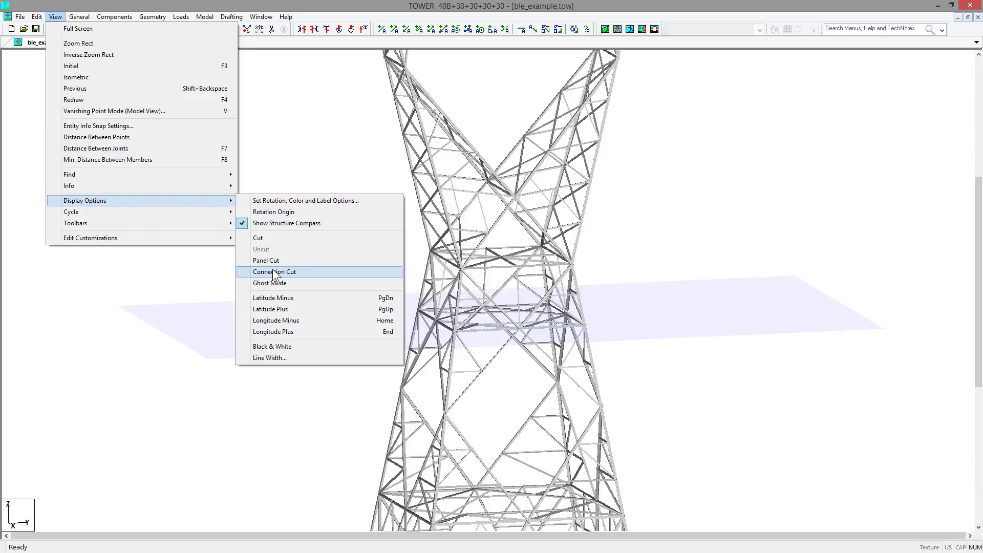
left_click(274, 272)
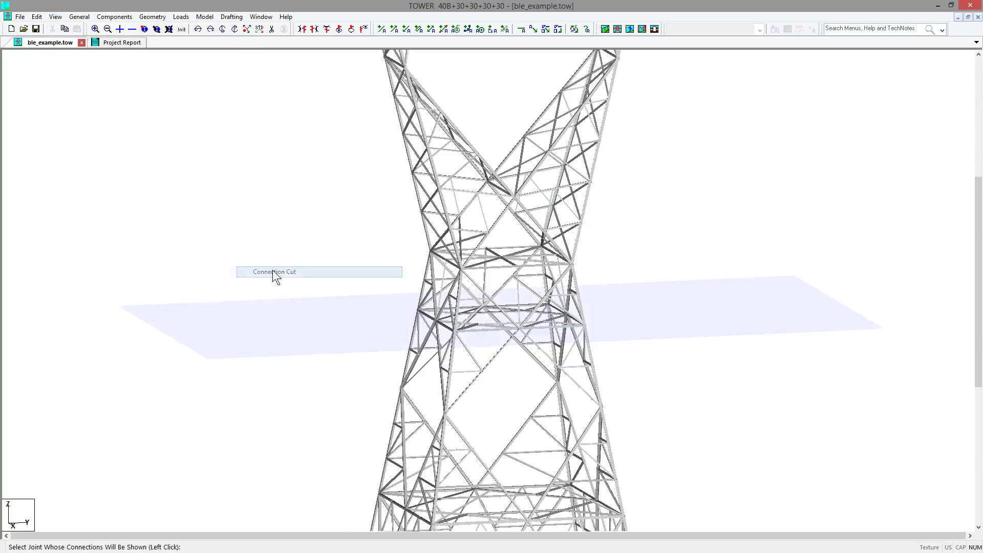
left_click(461, 269)
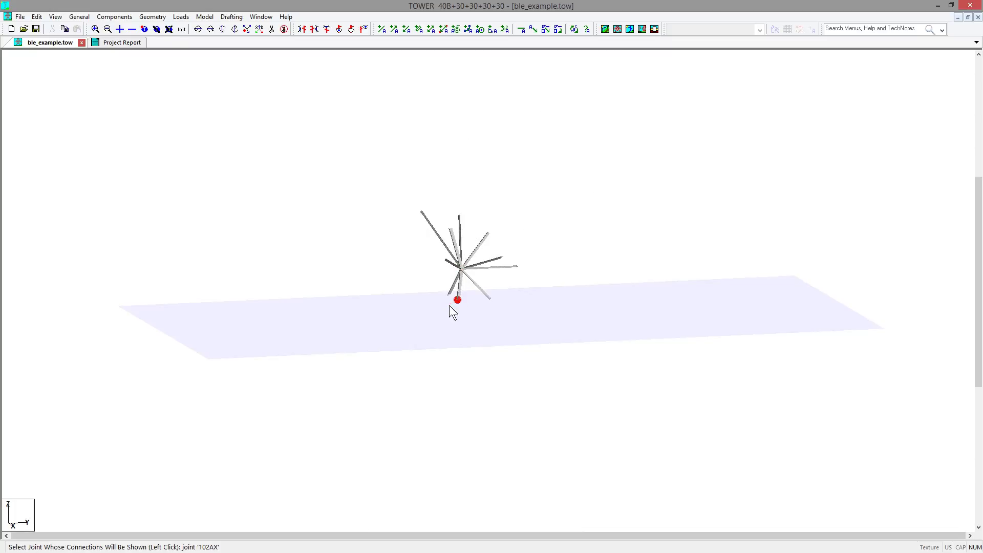
middle_click_drag(460, 285, 346, 262)
scroll(435, 278, "up", 2)
scroll(435, 278, "up", 3)
middle_click(346, 263)
left_click(353, 325)
middle_click(352, 325)
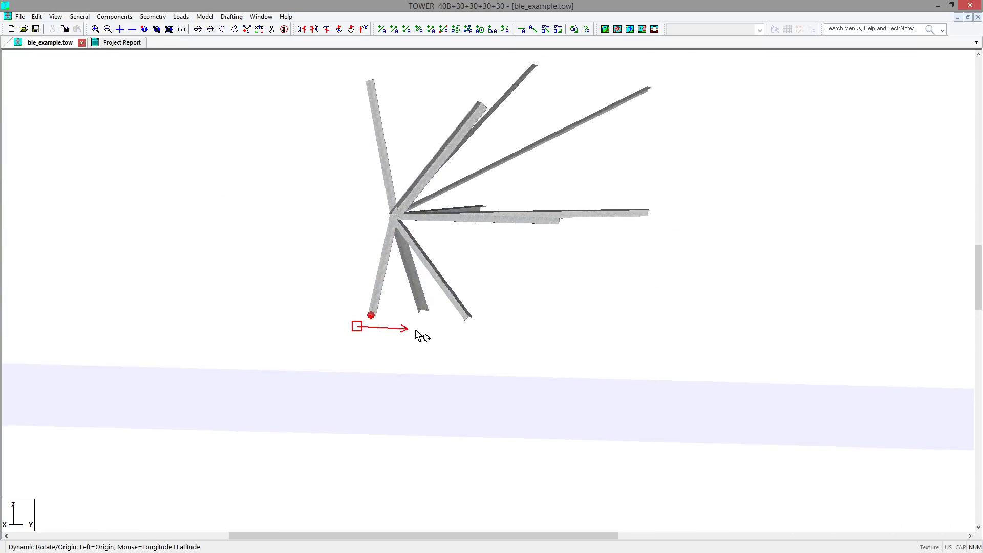
- Uncut the isolated connection and reset the tower to its initial view
left_click(424, 334)
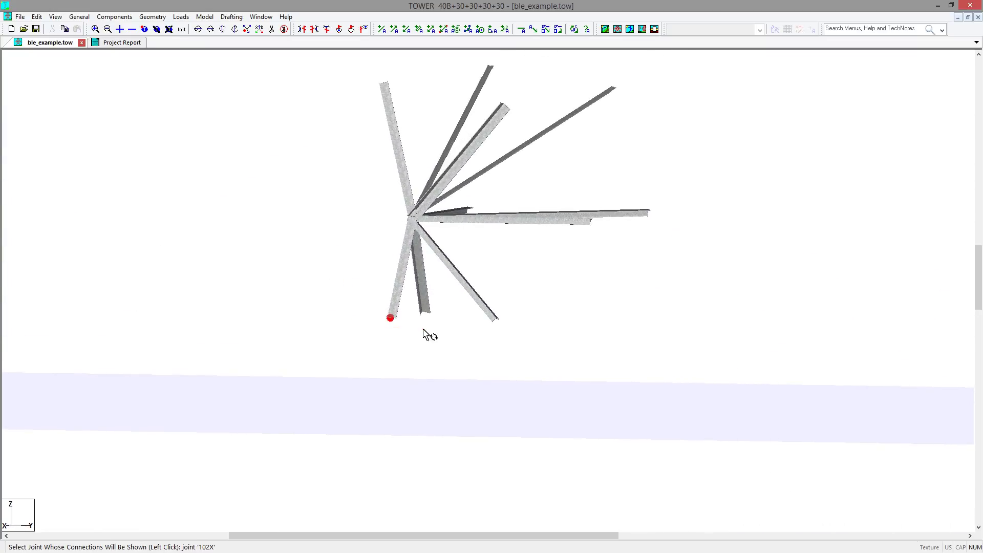
left_click(283, 29)
left_click(178, 30)
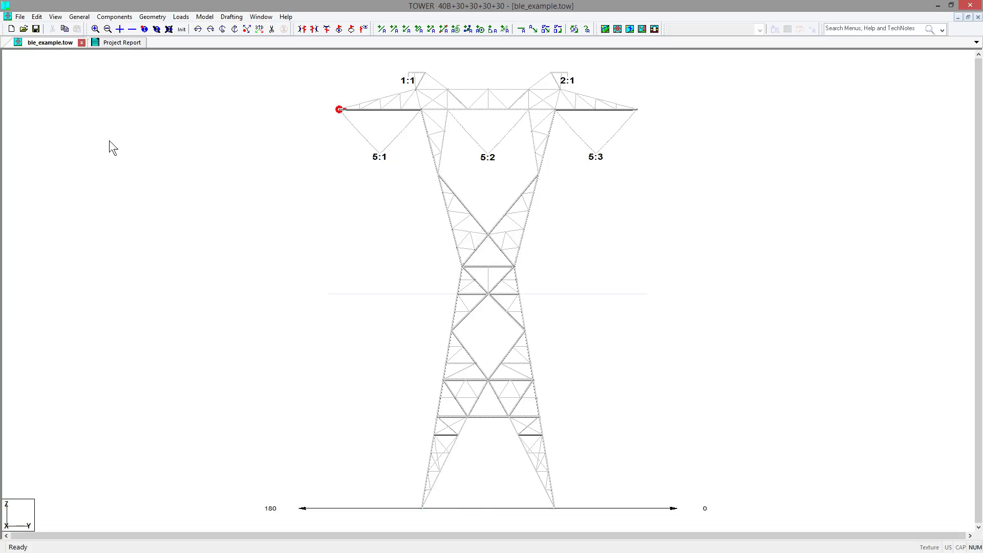
- Turn on Ghost Mode so that cut members are drawn faintly, and tilt the tower into a three-dimensional view
left_click(55, 16)
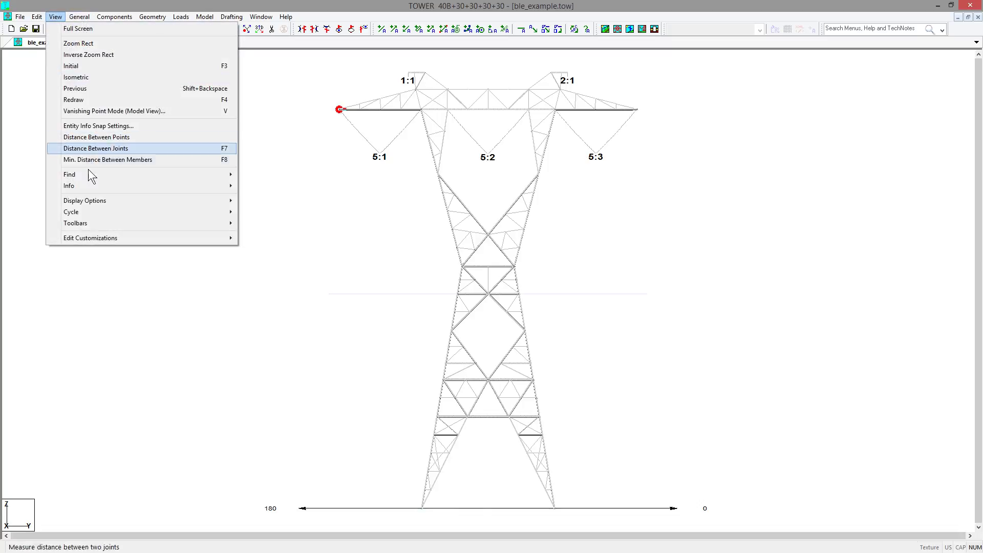
mouse_move(95, 201)
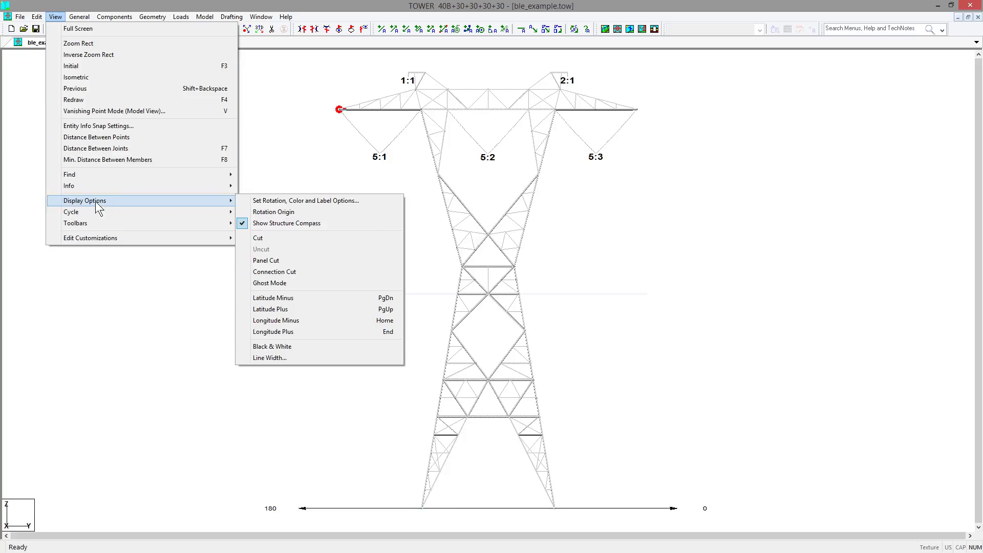
left_click(300, 280)
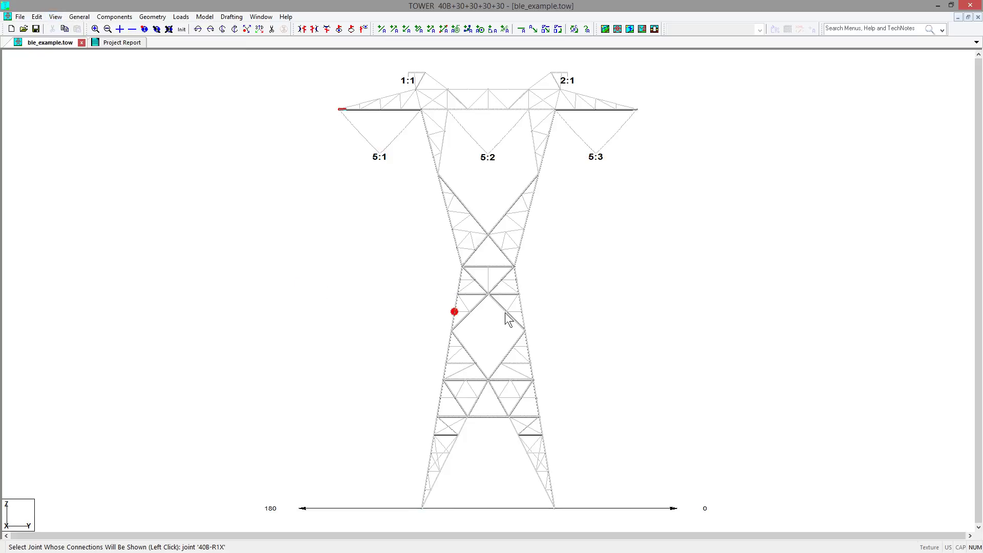
middle_click_drag(434, 330, 497, 321)
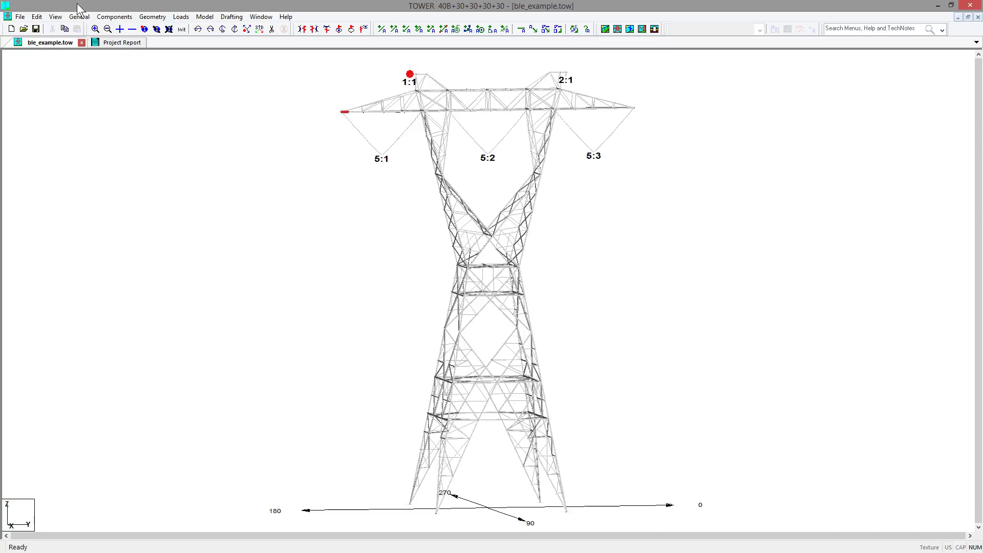
- Isolate the members meeting at waist joint 102X with Connection Cut and inspect them against the ghosted tower
left_click(55, 17)
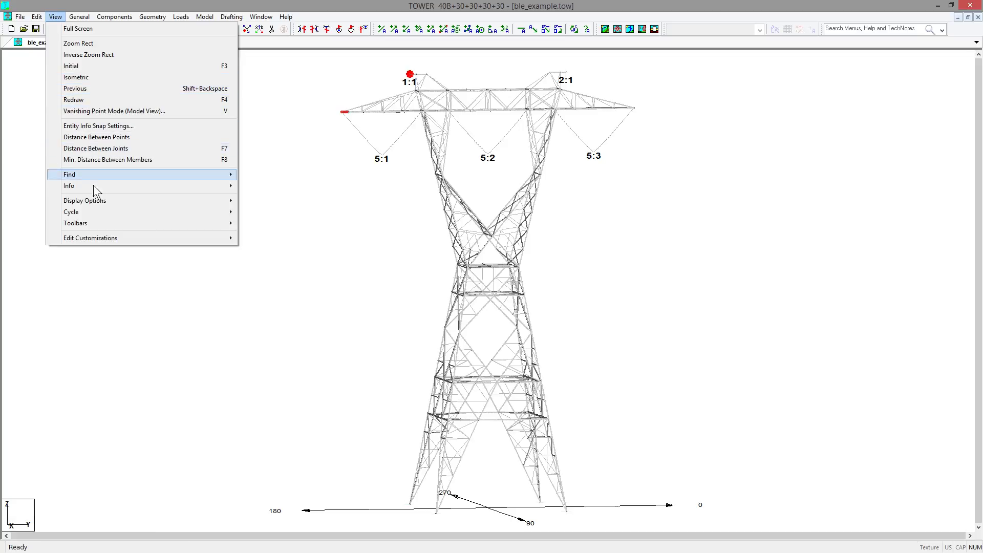
mouse_move(98, 200)
left_click(287, 274)
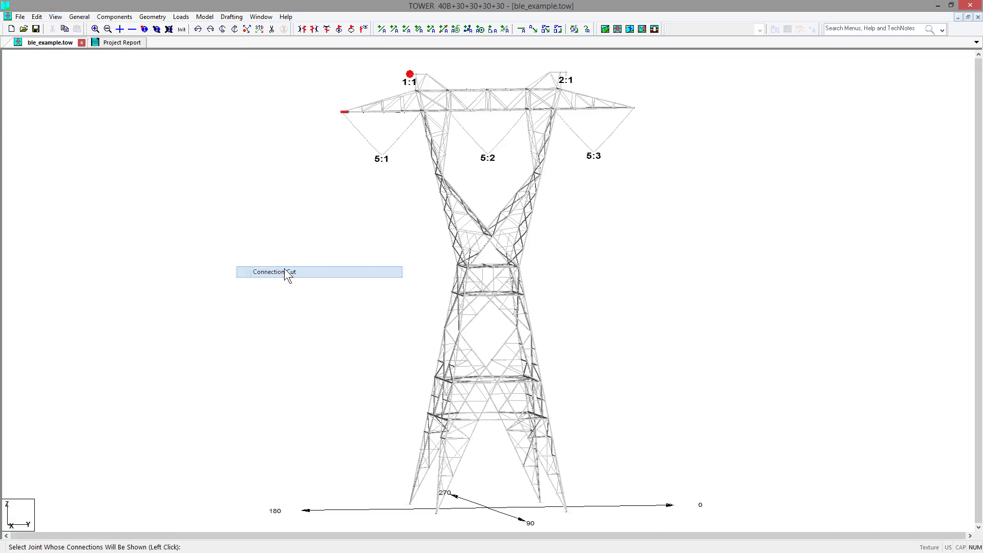
left_click(467, 267)
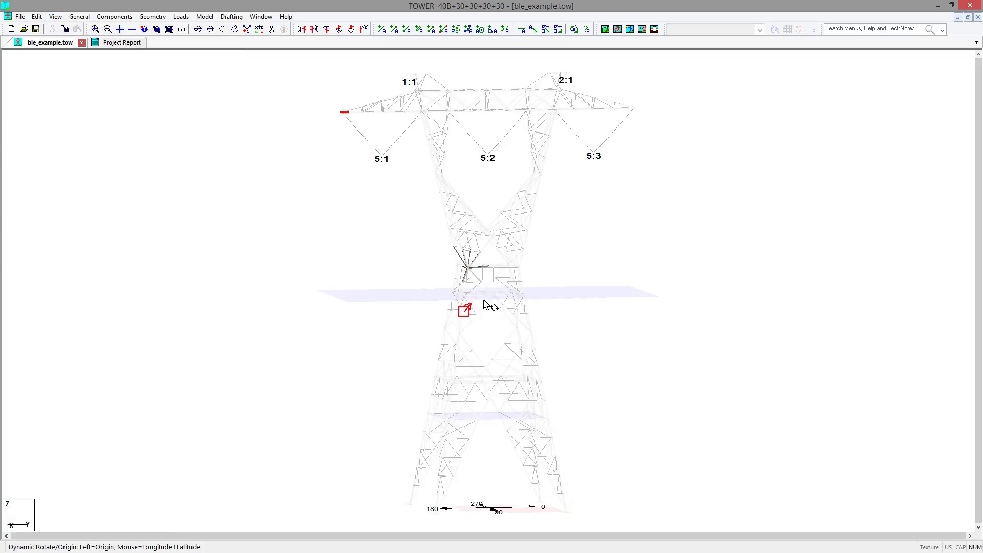
middle_click_drag(484, 301, 543, 281)
scroll(475, 272, "up", 2)
middle_click_drag(444, 301, 379, 301)
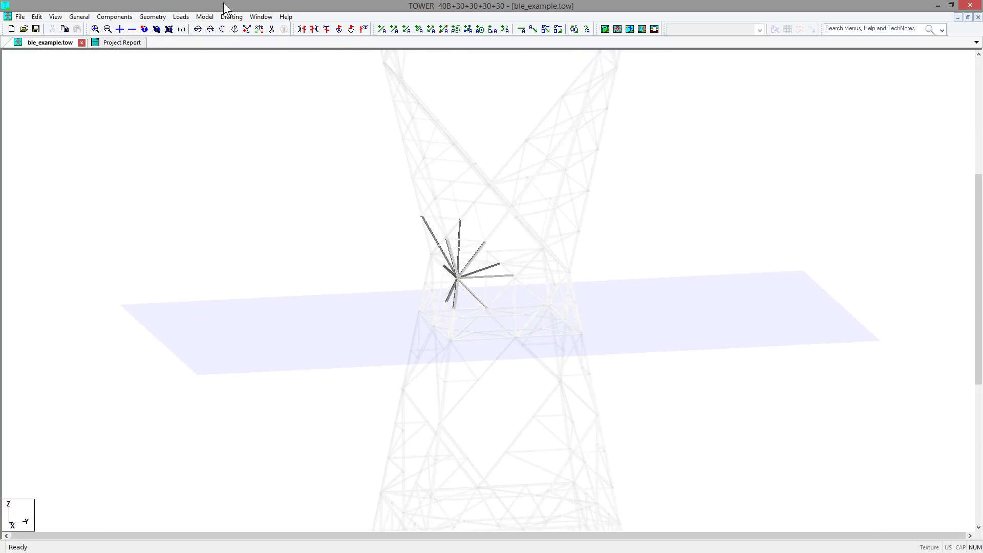
- Leave Connection Cut and uncut the ghosted members to display the whole tower
left_click(266, 157)
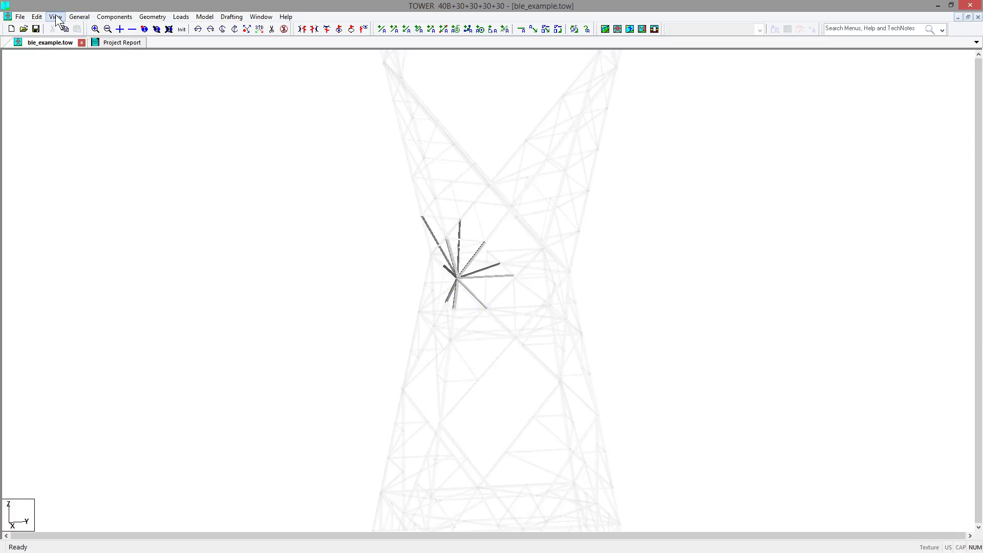
left_click(283, 29)
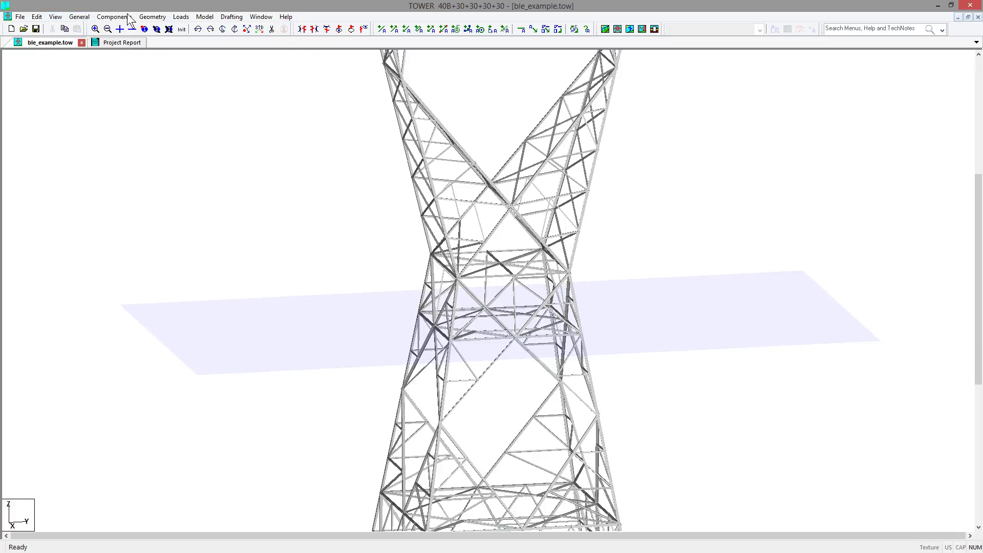
- Isolate the horizontal waist panel with Panel Cut through joints 102X, 102XY and 102Y, and inspect it up close within the ghosted tower
left_click(56, 17)
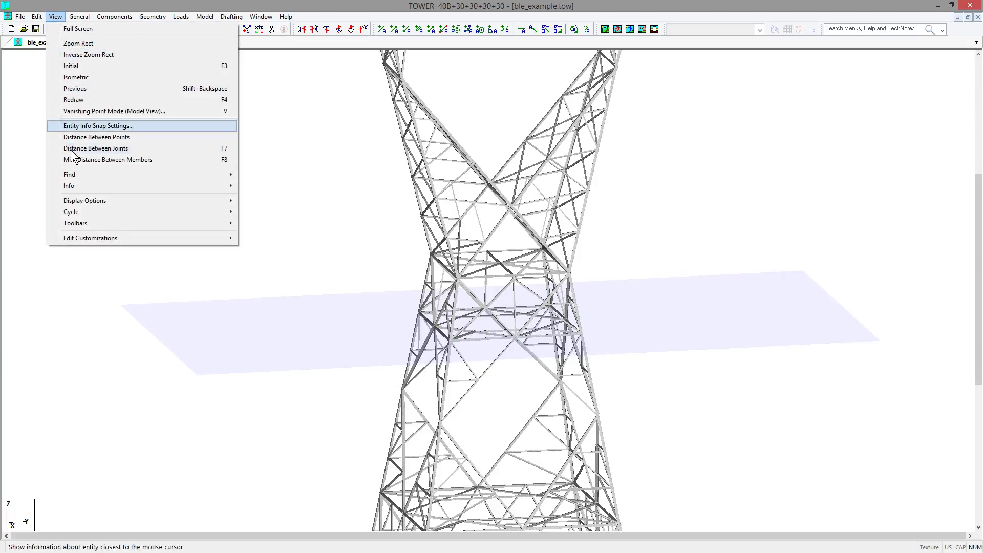
mouse_move(205, 200)
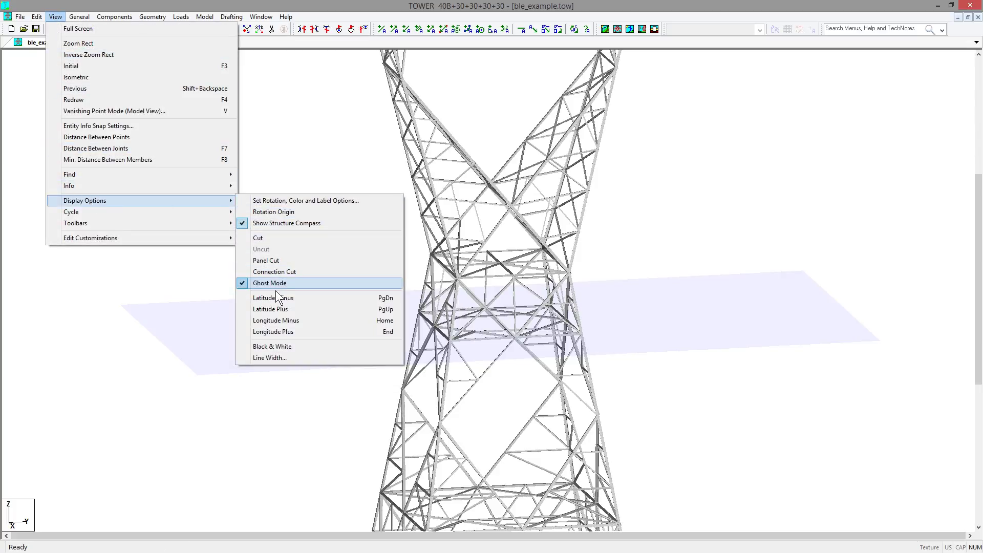
left_click(278, 261)
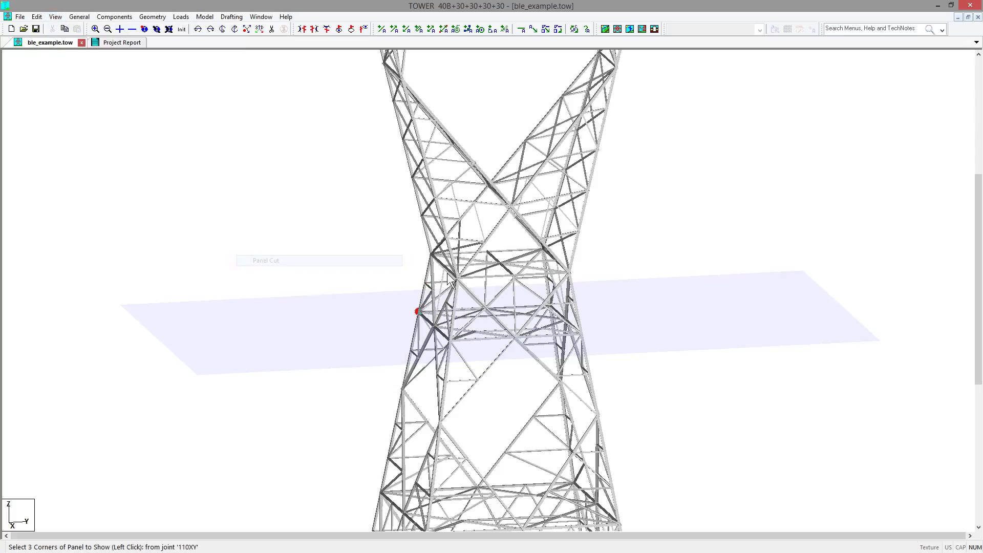
left_click(457, 272)
left_click(434, 250)
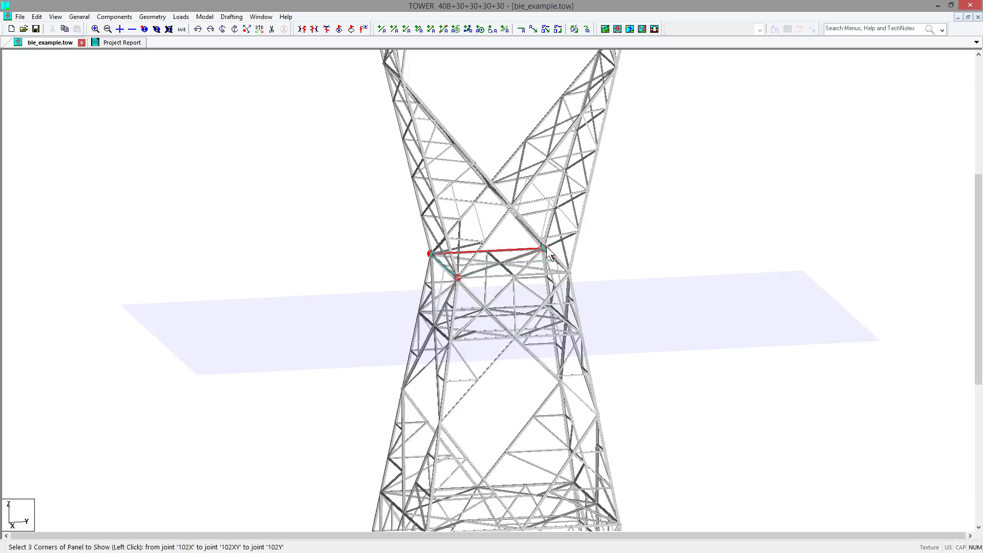
left_click(544, 247)
middle_click_drag(497, 343, 533, 427)
scroll(429, 344, "up", 2)
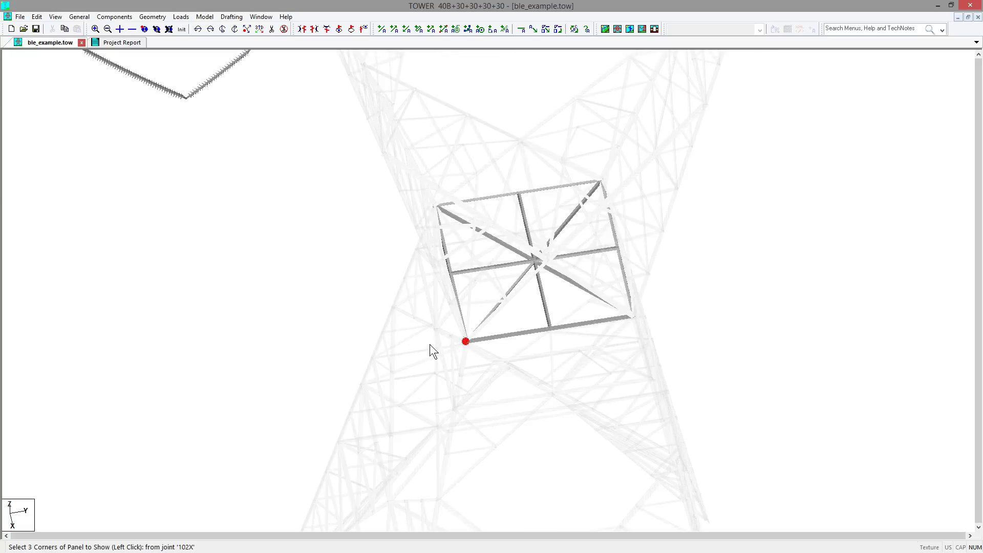
middle_click_drag(429, 344, 565, 360)
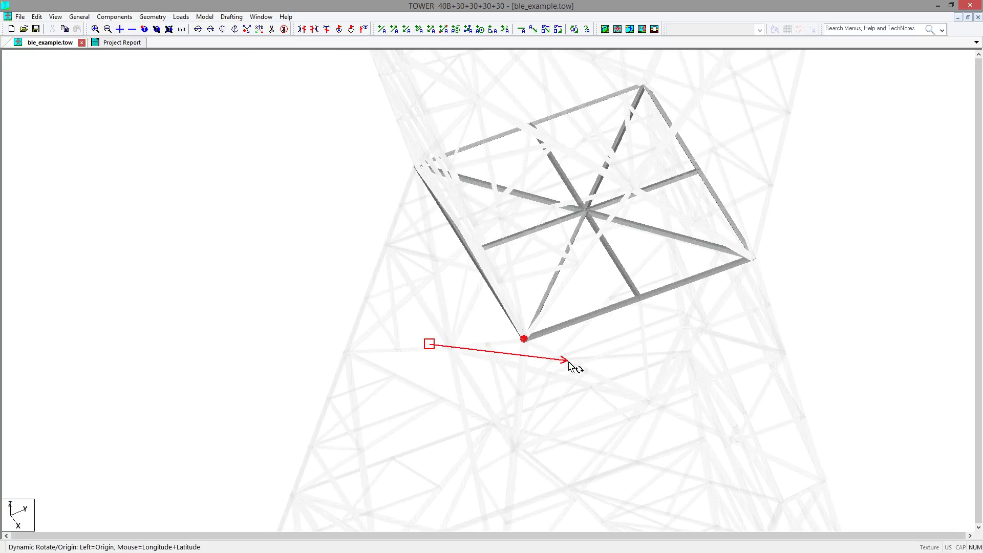
middle_click(570, 367)
left_click(408, 185)
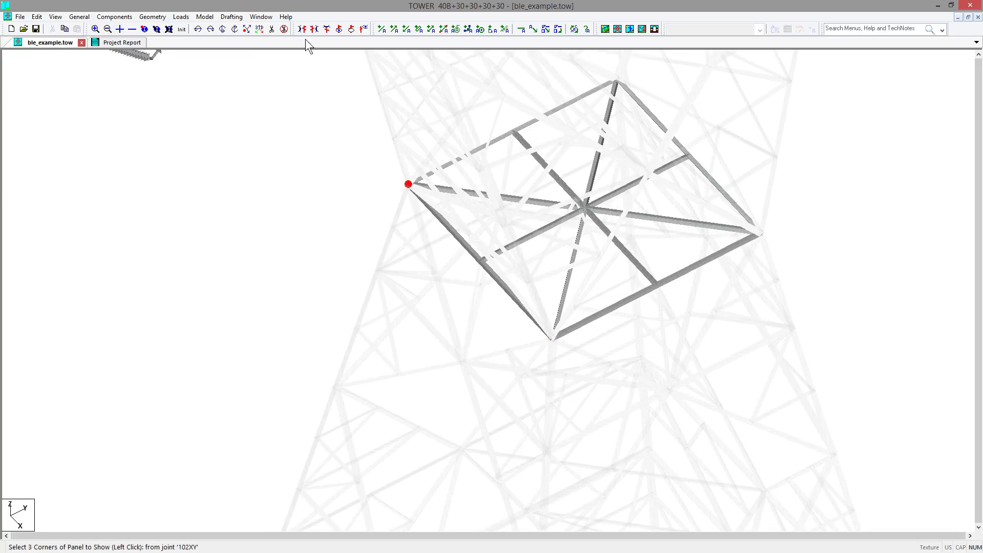